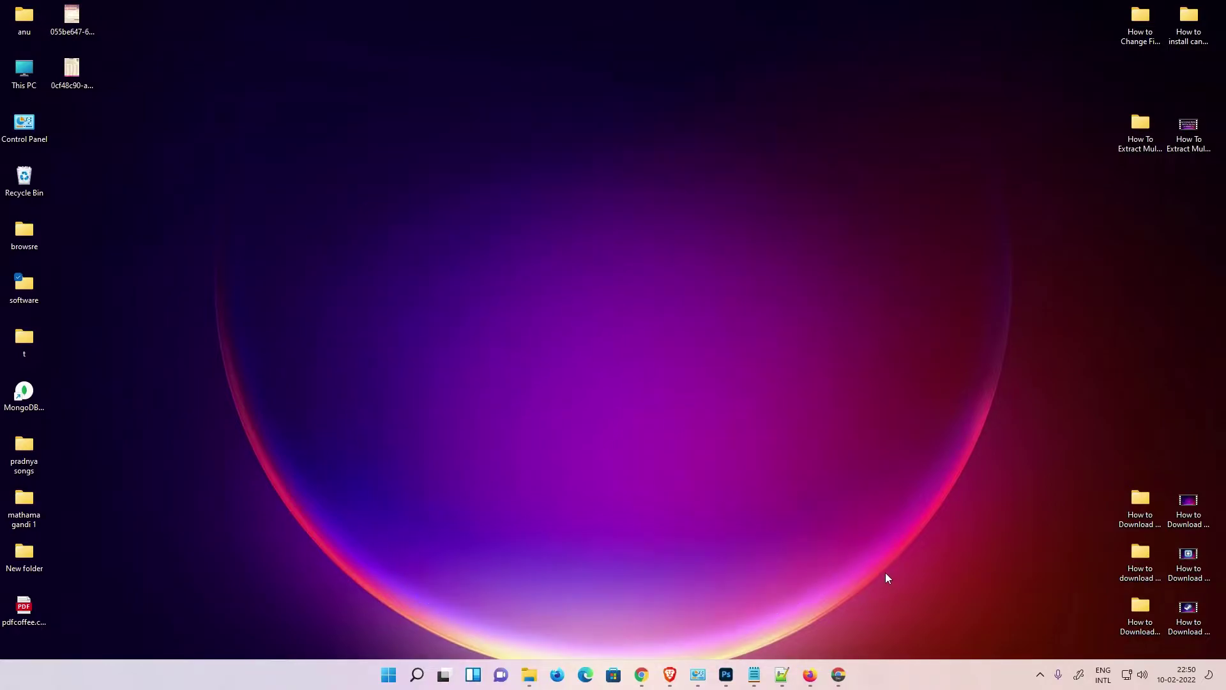
# - Re-run the memu play Google search and open the first memuplay.com result in a new tab
pyautogui.click(838, 674)
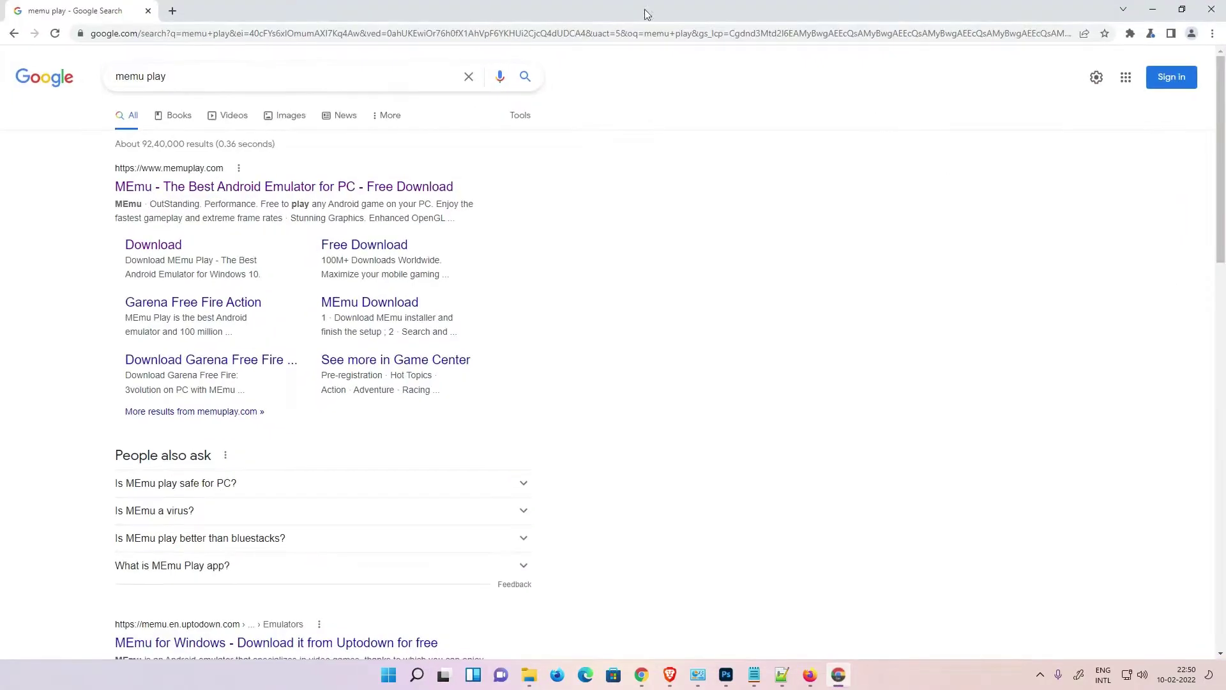
pyautogui.click(293, 117)
pyautogui.press('Return')
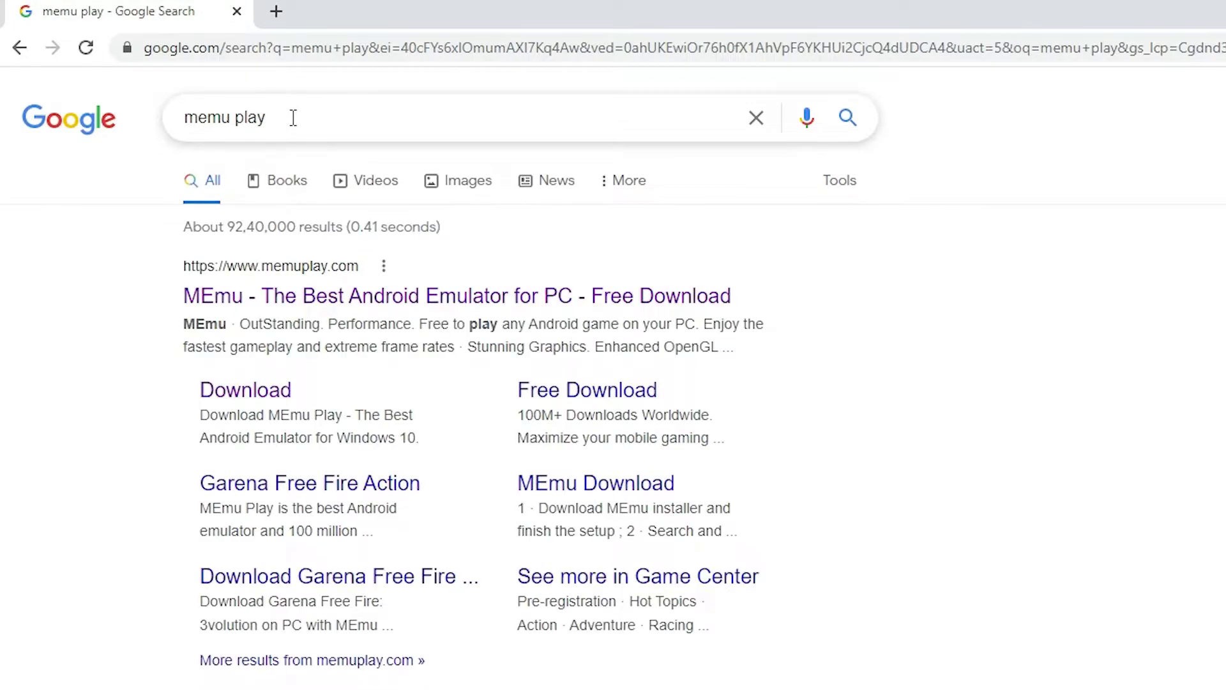
pyautogui.rightClick(305, 300)
pyautogui.click(333, 314)
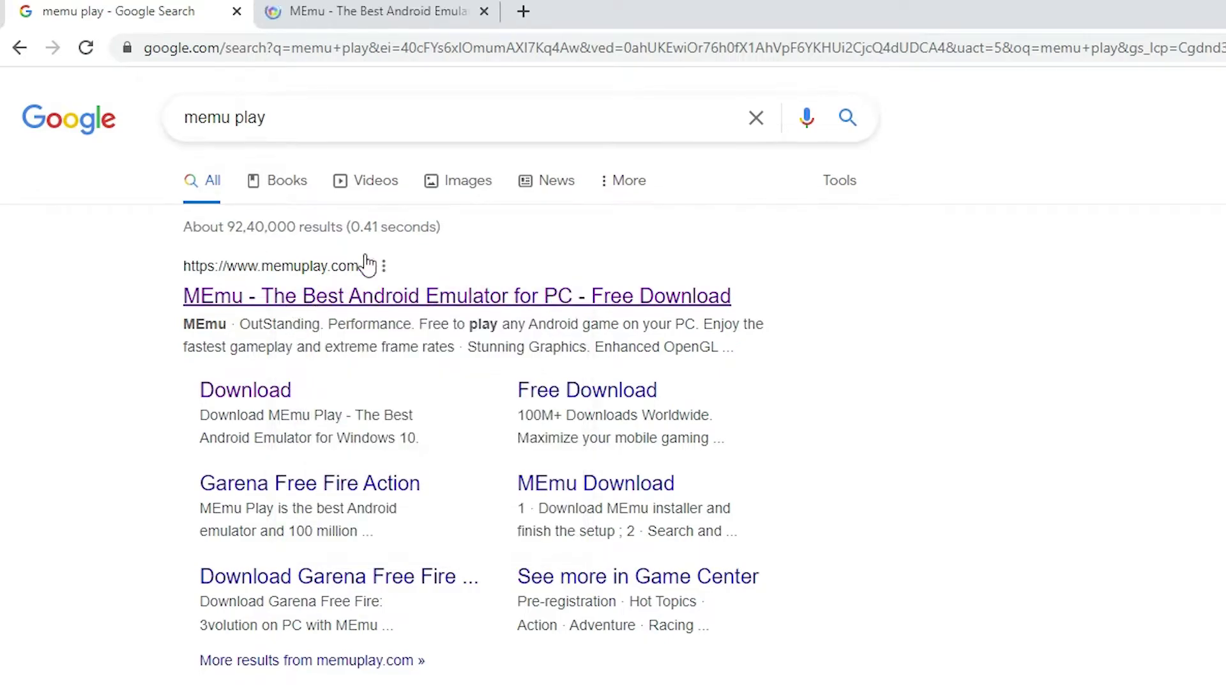
# - Download the 13.602 MB MEmu-setup-abroad-sdk.exe installer from the MEmu website tab
pyautogui.click(329, 7)
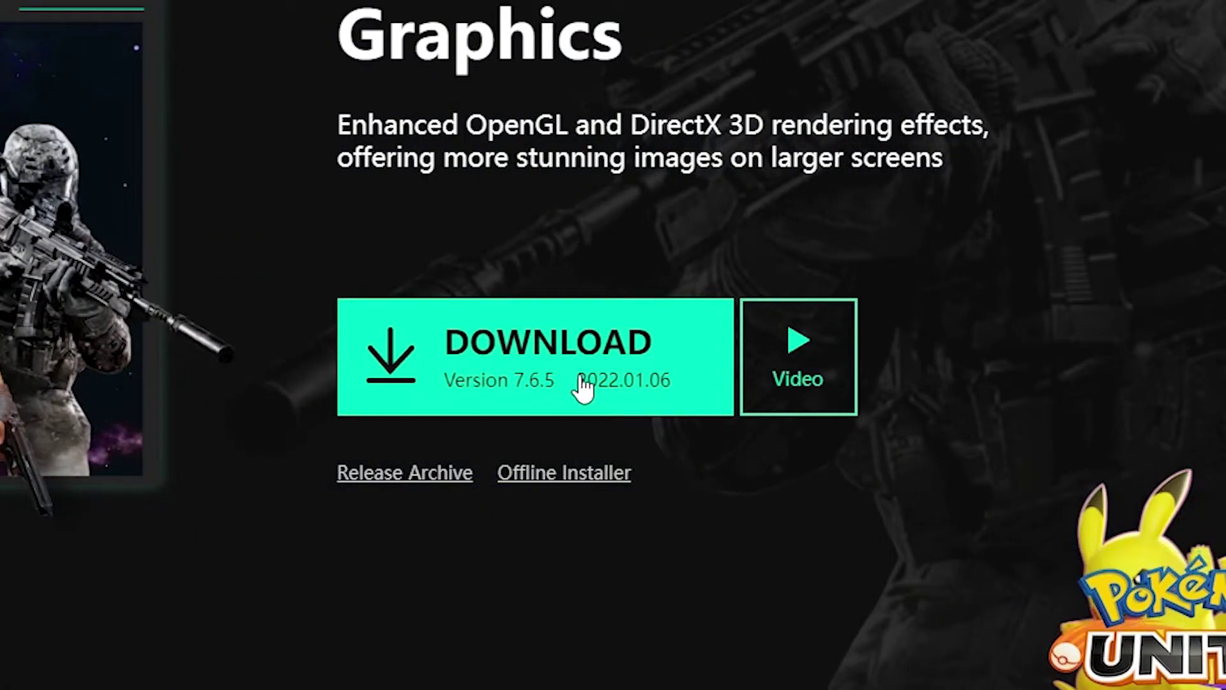
pyautogui.click(466, 378)
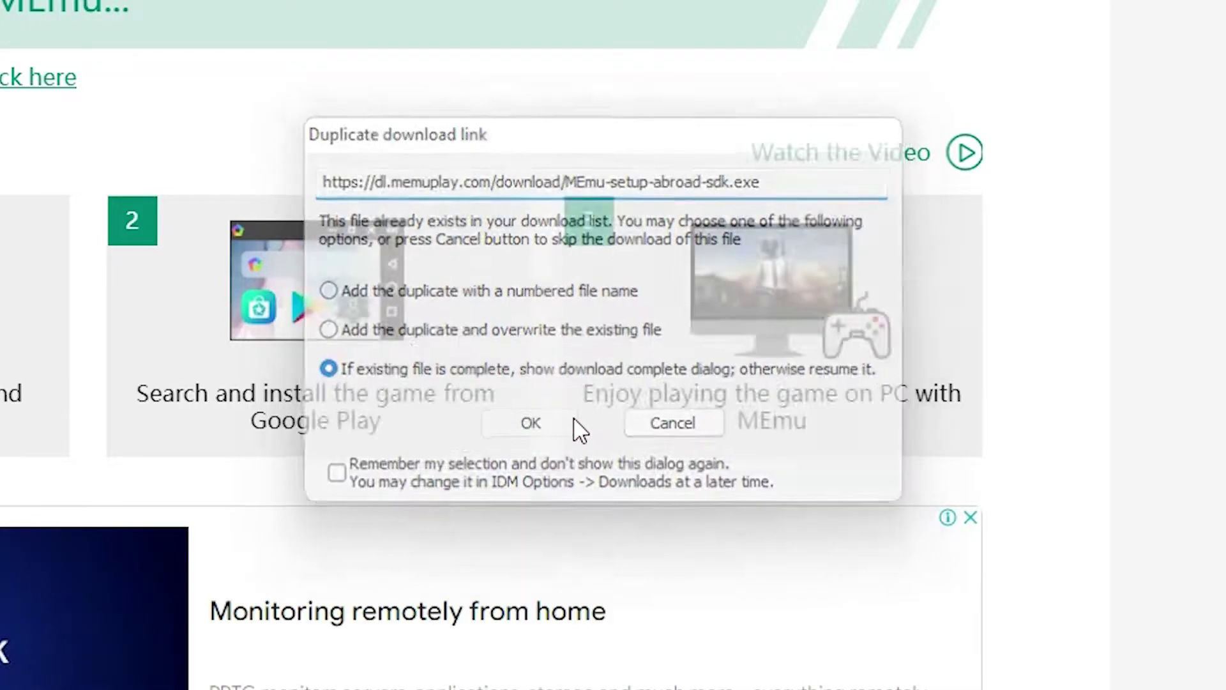
pyautogui.click(556, 424)
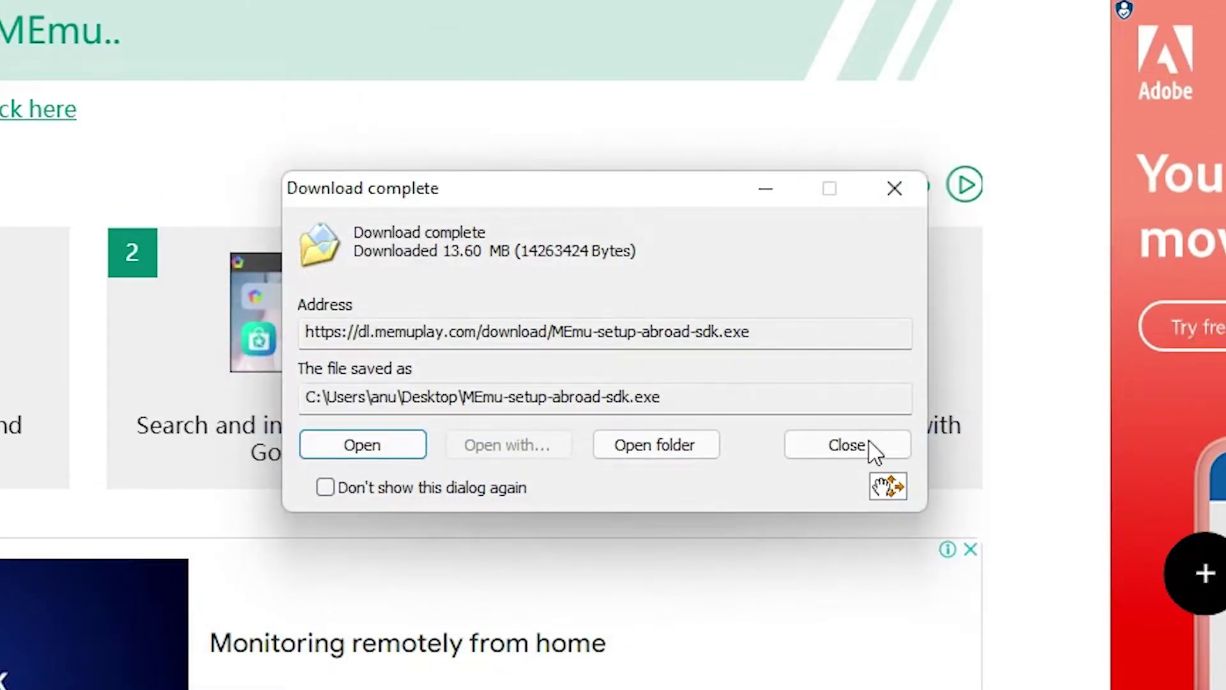
pyautogui.click(872, 444)
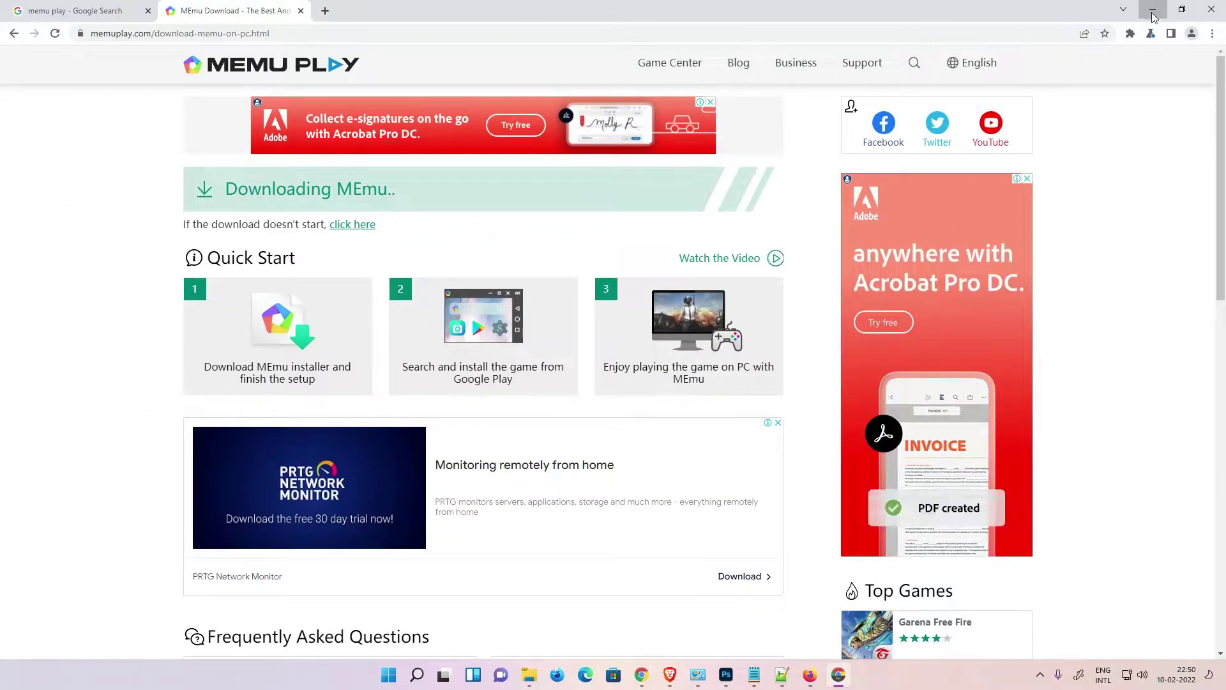
# - Place MEmu-setup-abroad-sdk.exe on the desktop and run it, which triggers a virus warning
pyautogui.click(1155, 13)
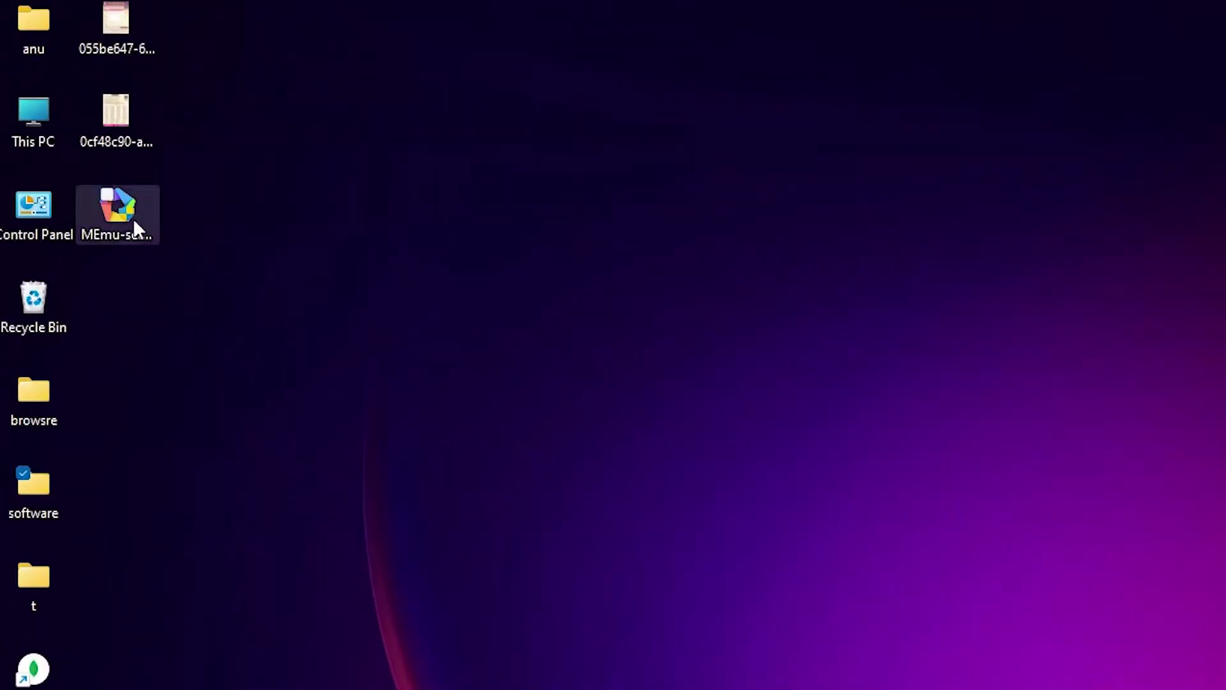
pyautogui.moveTo(82, 135); pyautogui.dragTo(169, 290)
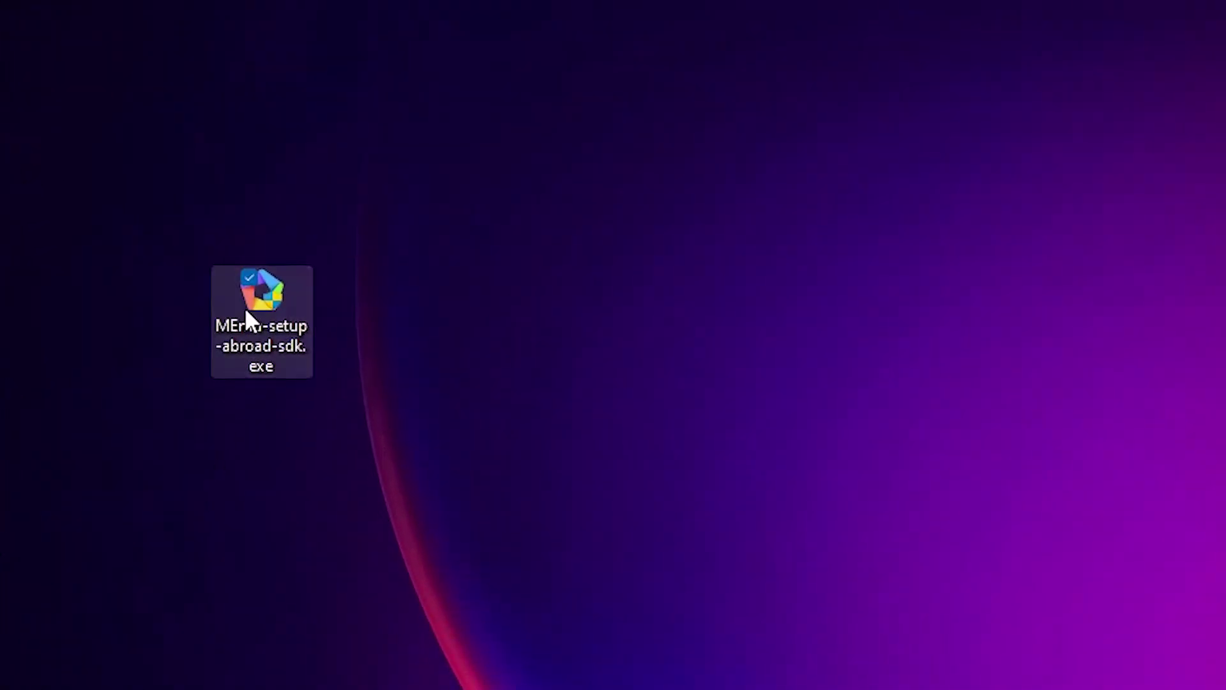
pyautogui.doubleClick(235, 296)
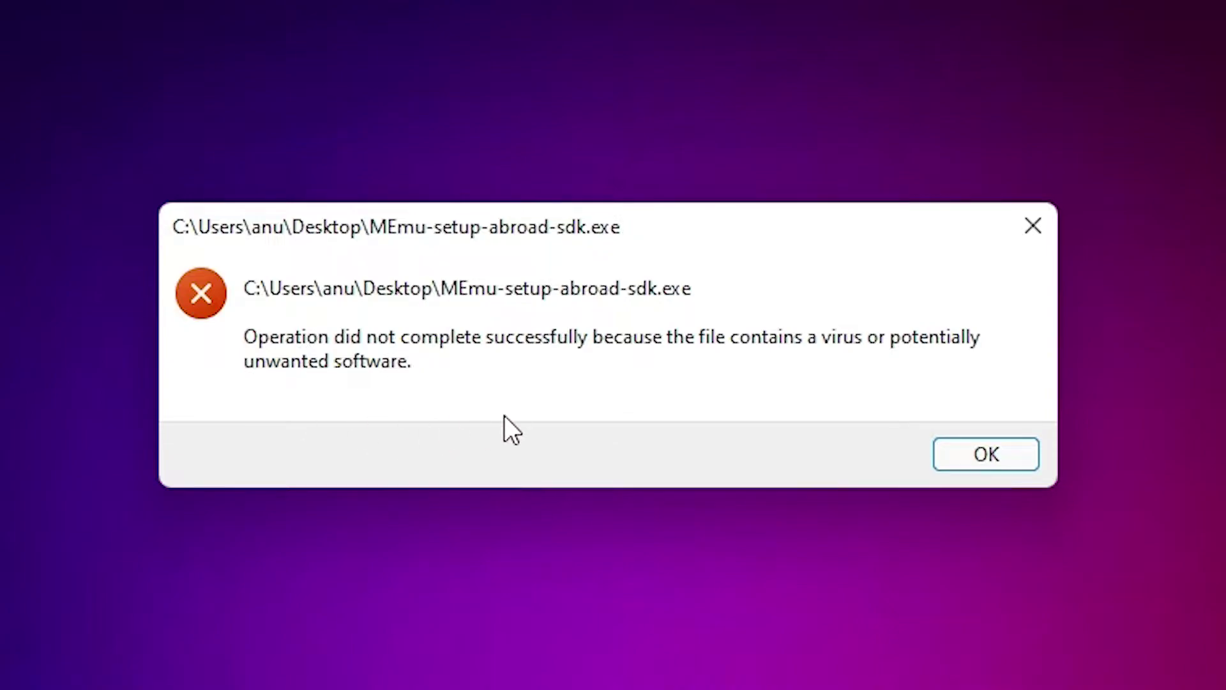
# - Dismiss the blocked-file error and find the 'Potentially unwanted app found' entry in Windows Security
pyautogui.click(1002, 454)
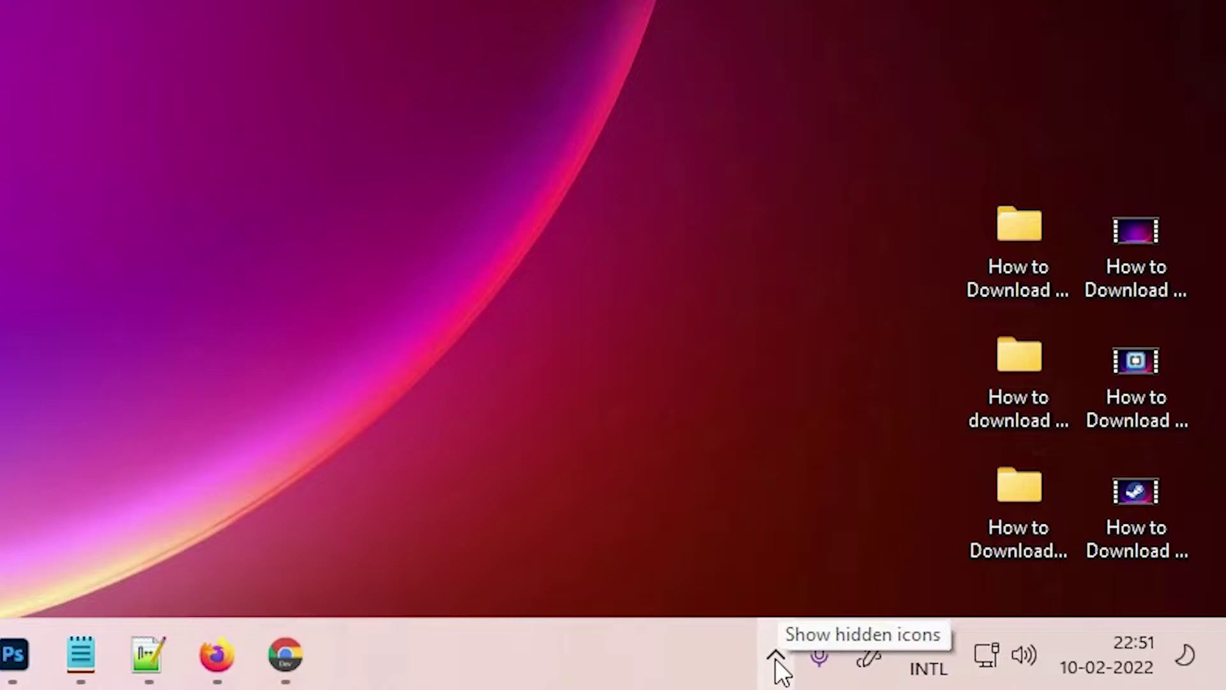
pyautogui.click(776, 660)
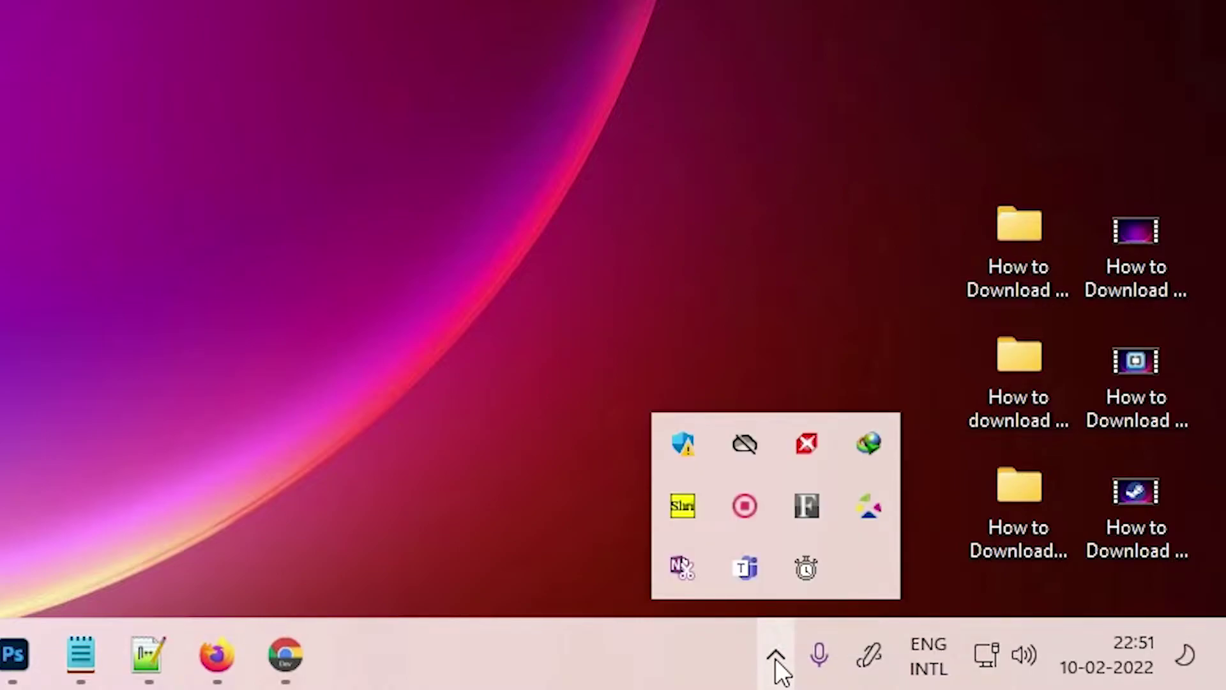
pyautogui.click(692, 450)
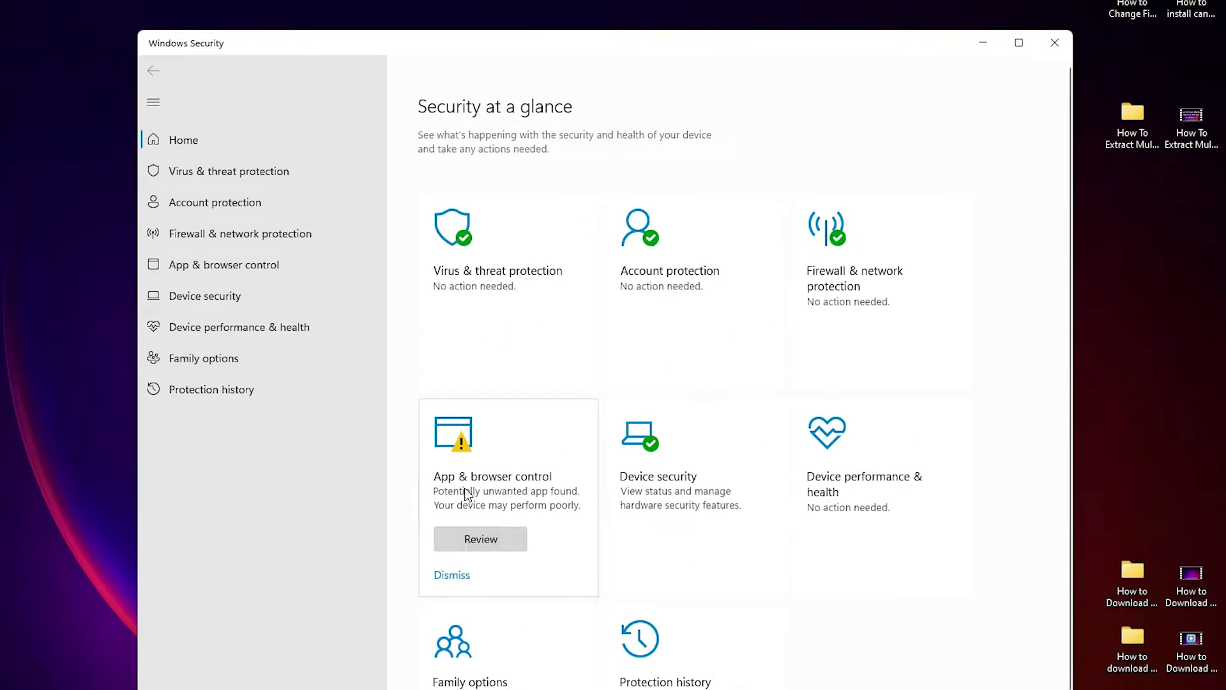
pyautogui.click(520, 482)
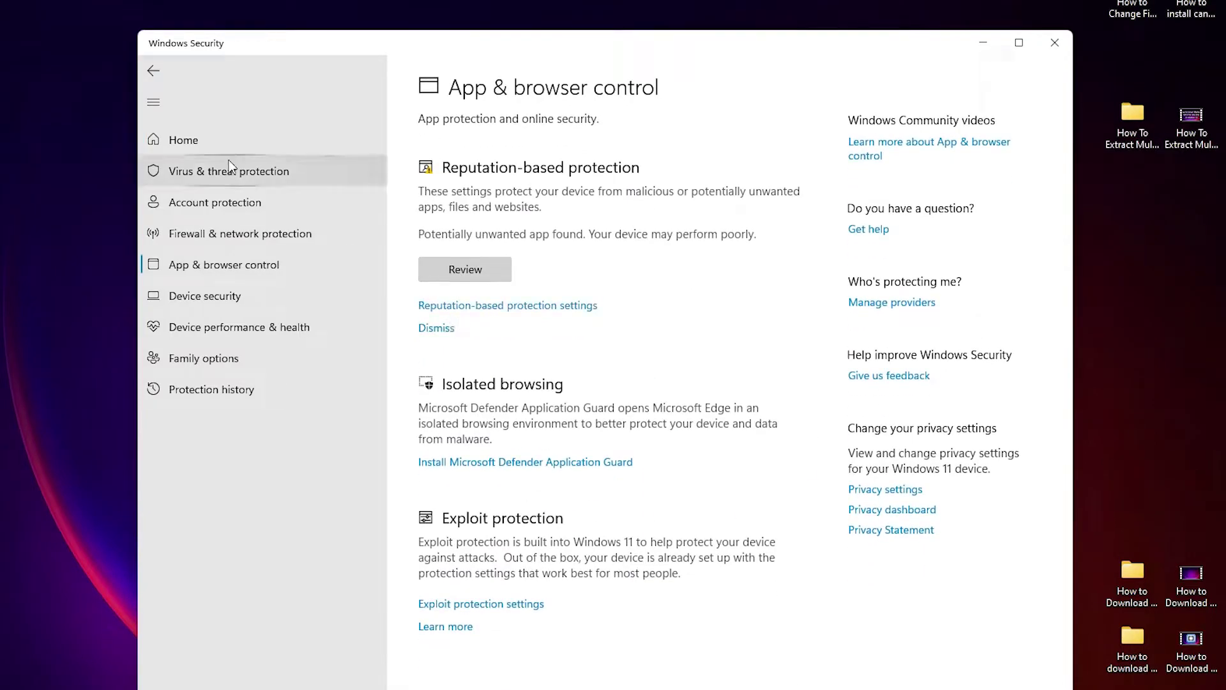
pyautogui.click(154, 69)
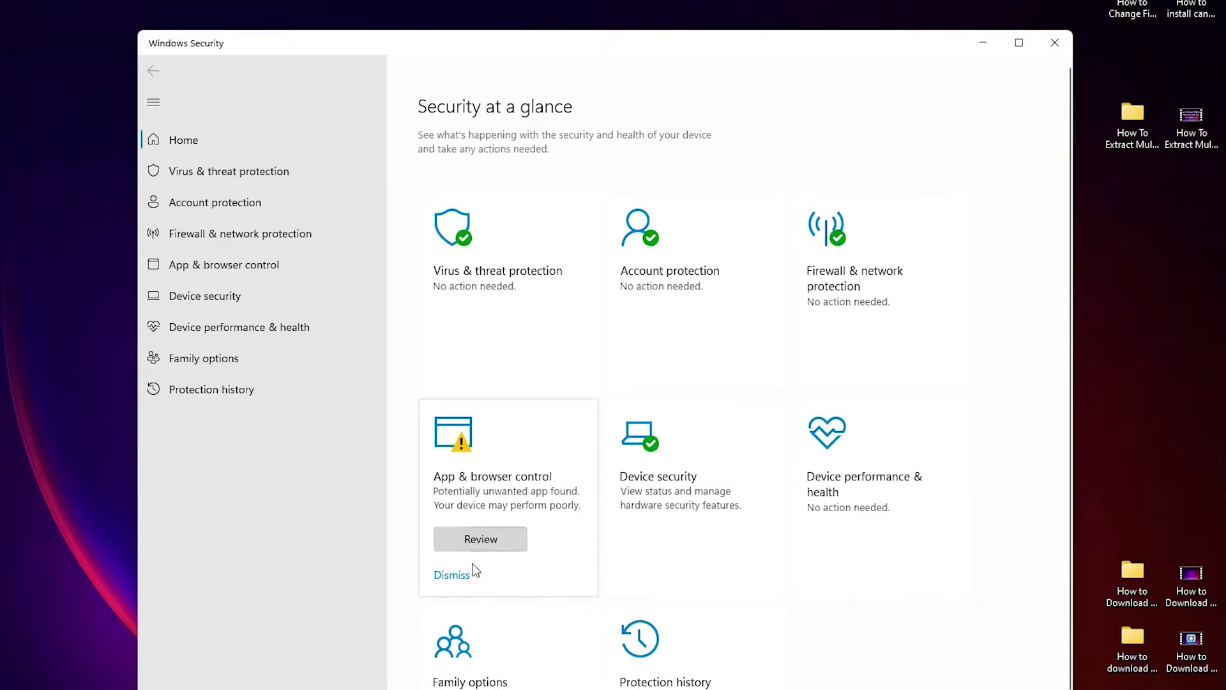
pyautogui.click(490, 544)
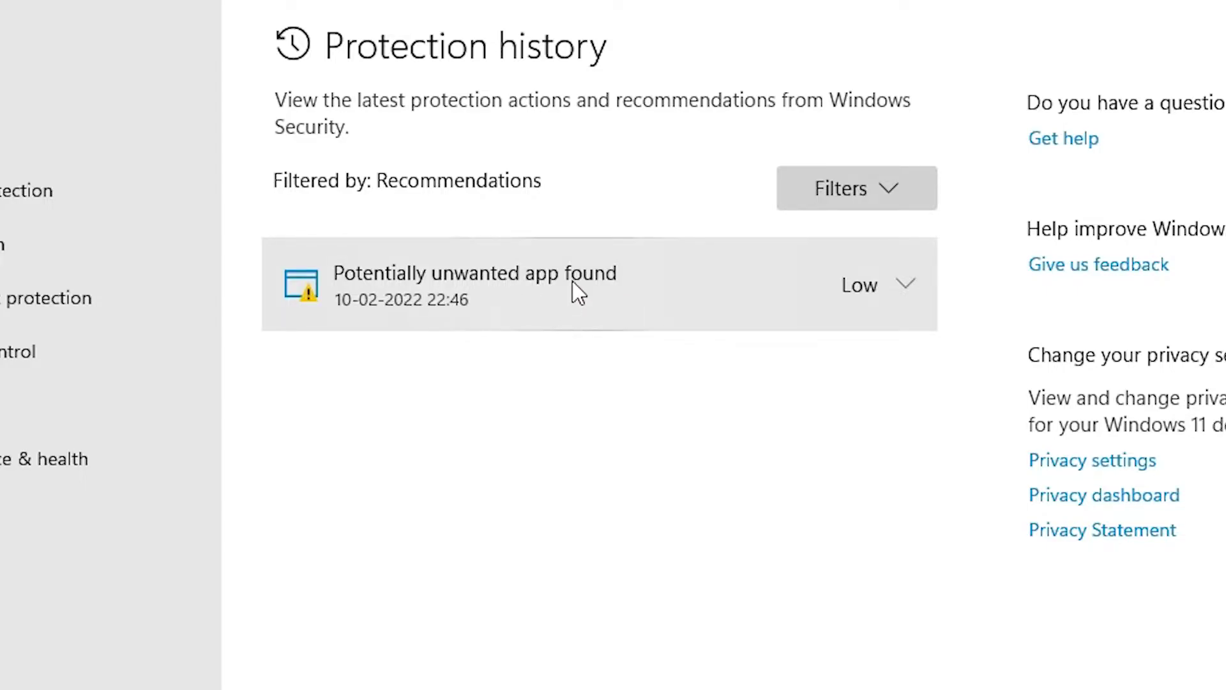
# - Allow MEmu-setup-abroad-sdk.exe on the device from its Protection history entry
pyautogui.click(485, 292)
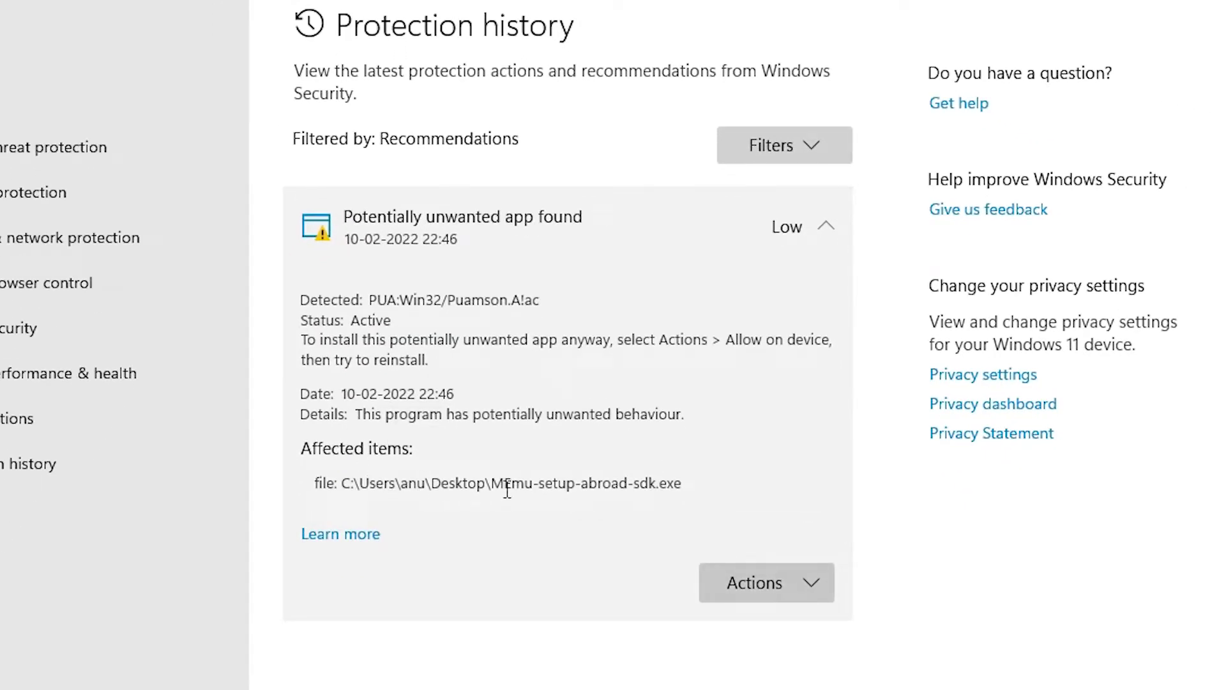
pyautogui.moveTo(499, 481); pyautogui.dragTo(679, 488)
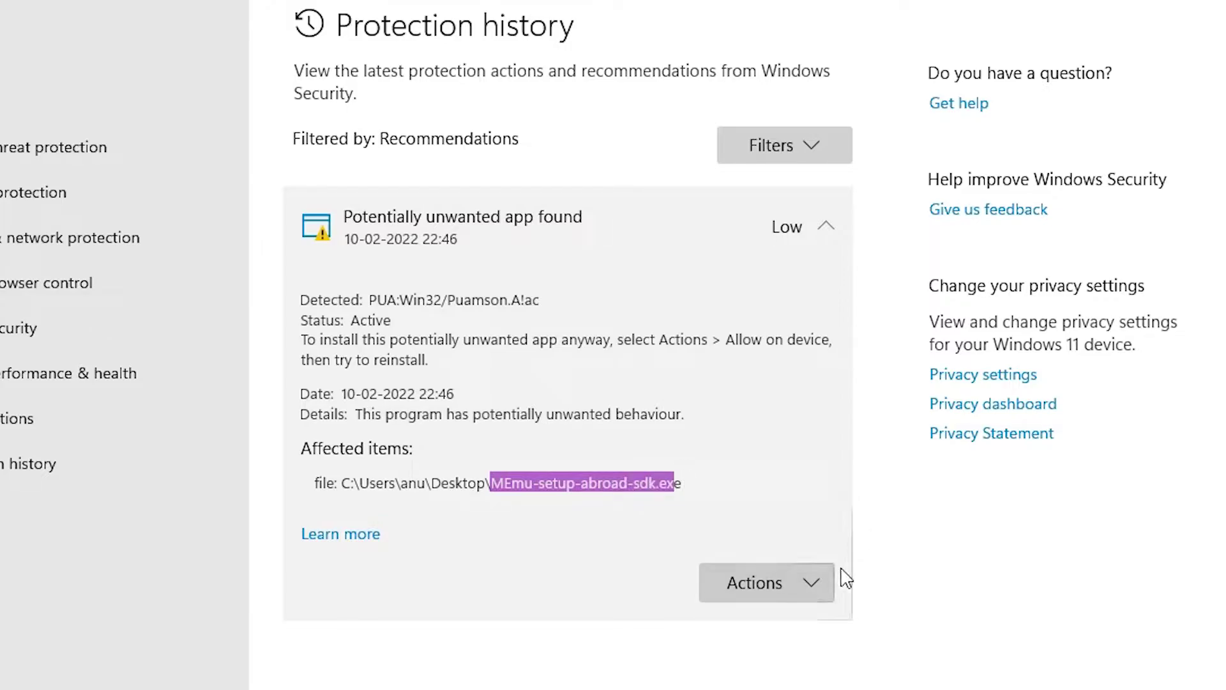
pyautogui.click(820, 581)
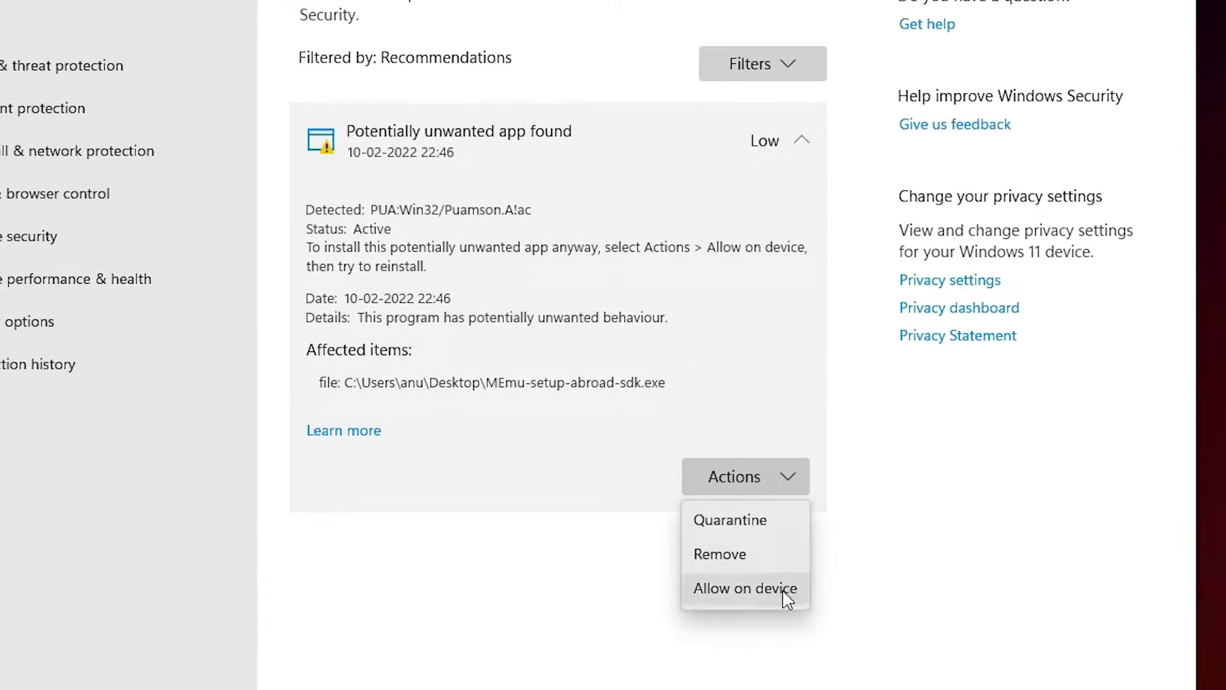
pyautogui.click(733, 592)
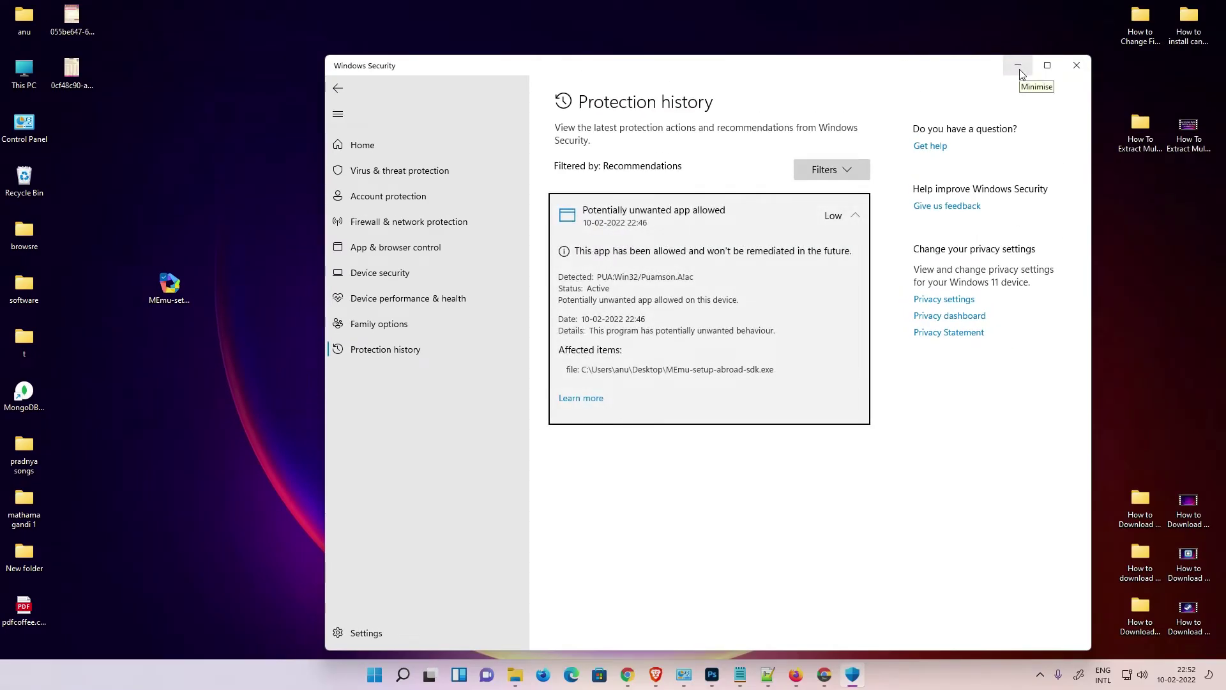
# - Minimize Windows Security and run MEmu-setup-abroad-sdk.exe again to bring up the installer
pyautogui.click(1019, 69)
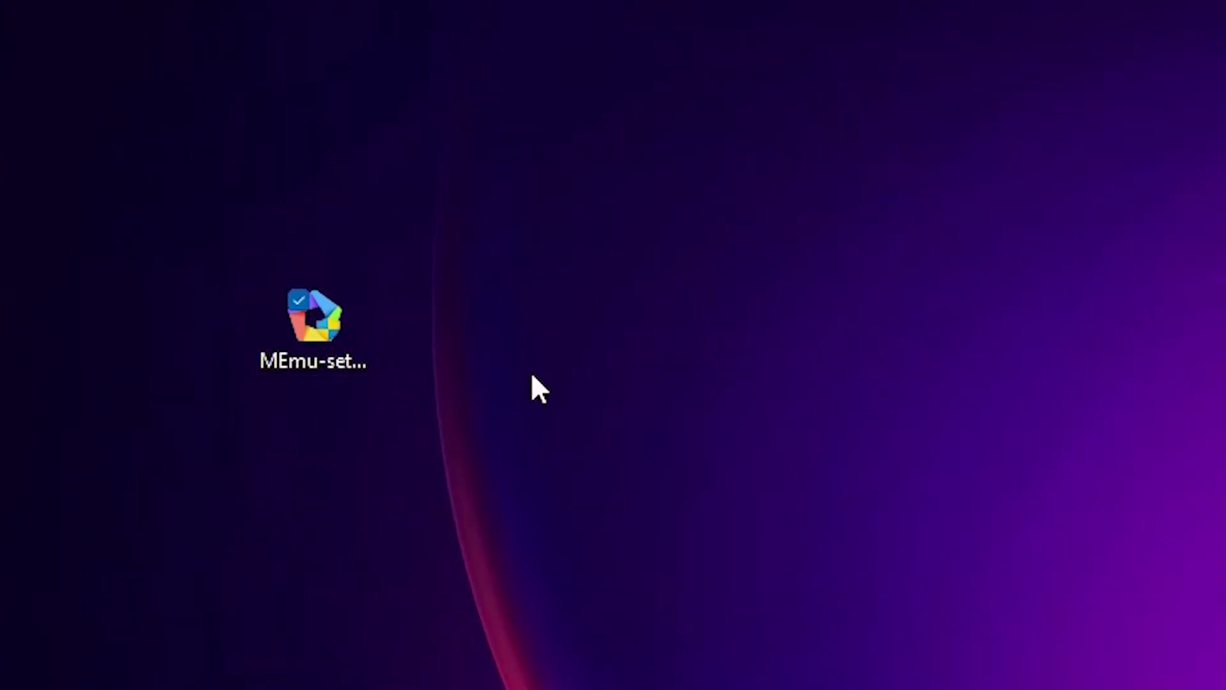
pyautogui.click(328, 355)
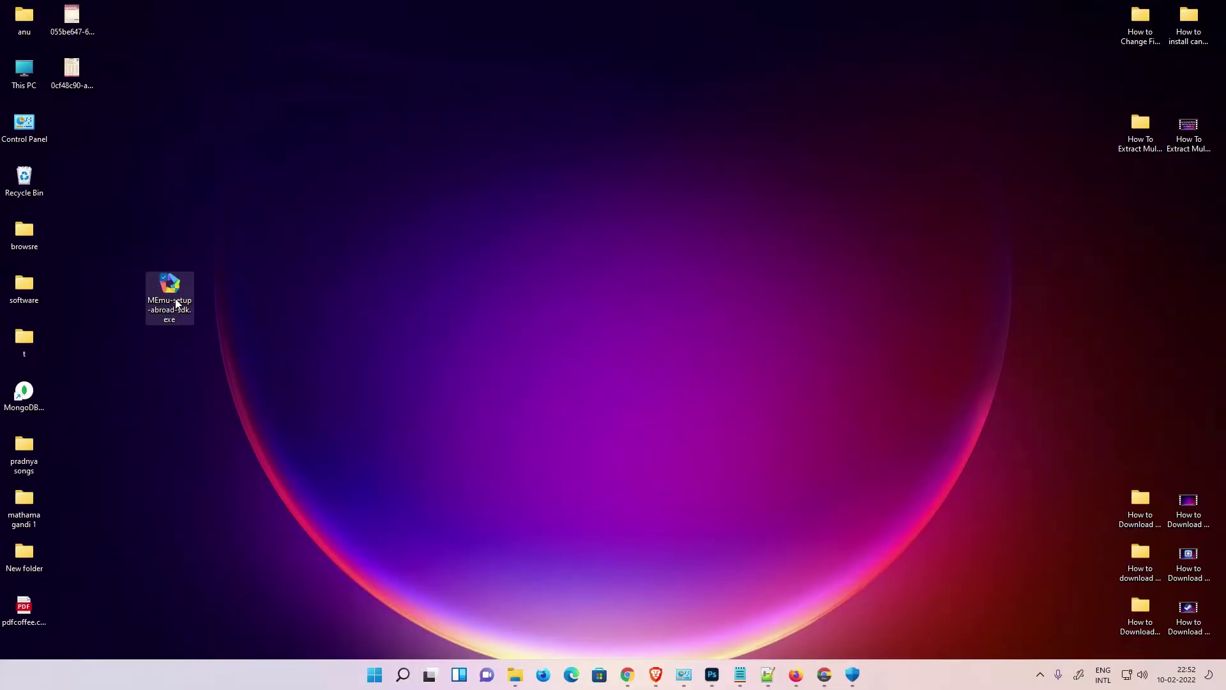
pyautogui.doubleClick(177, 304)
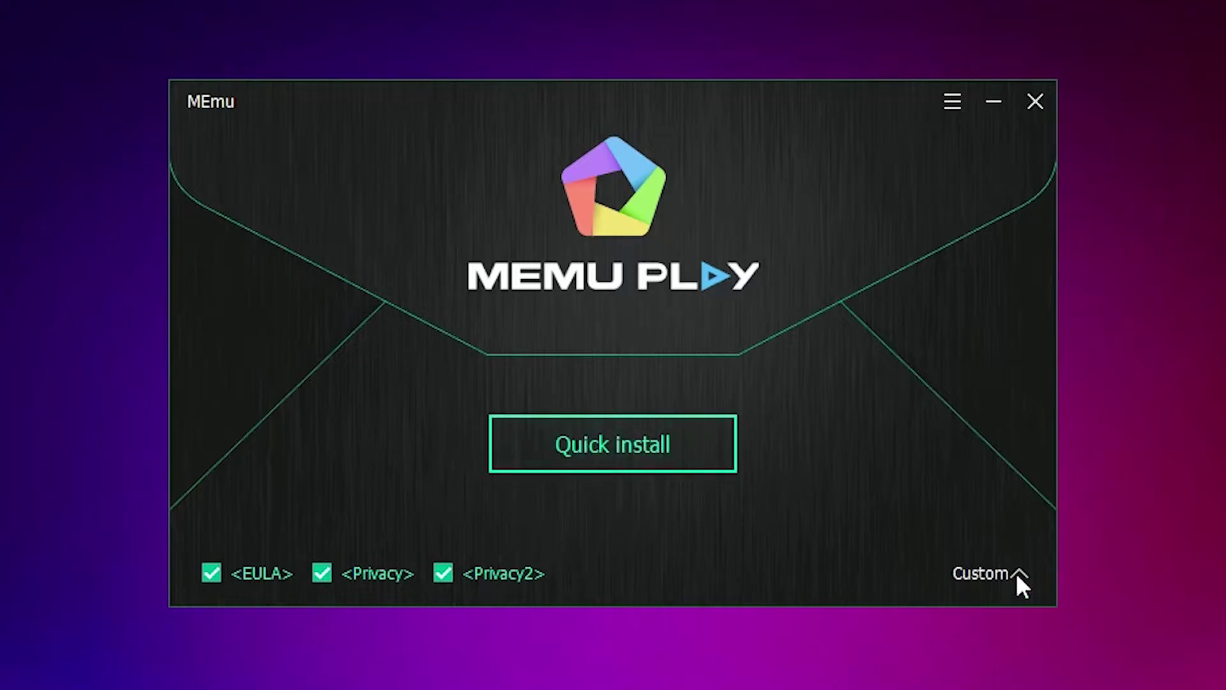
# - Run MEmu Play's Quick install and let it download and install
pyautogui.click(601, 461)
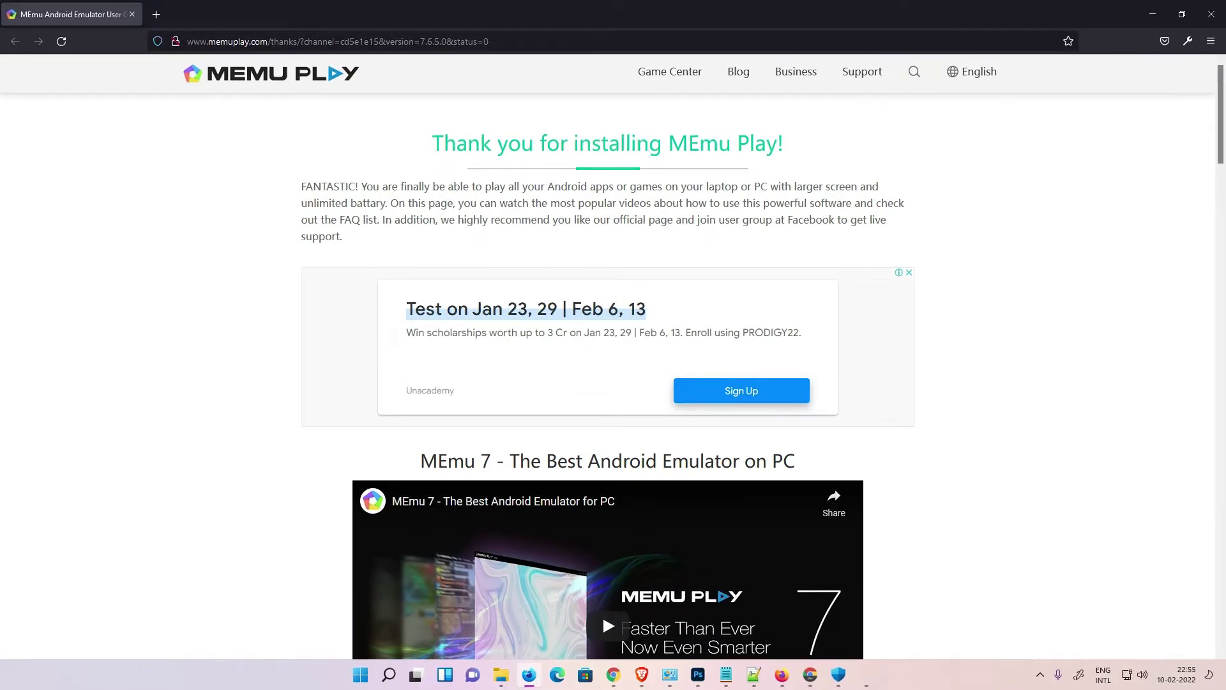
# - Close Firefox's thank-you page and launch the newly installed MEmu Play
pyautogui.click(1212, 13)
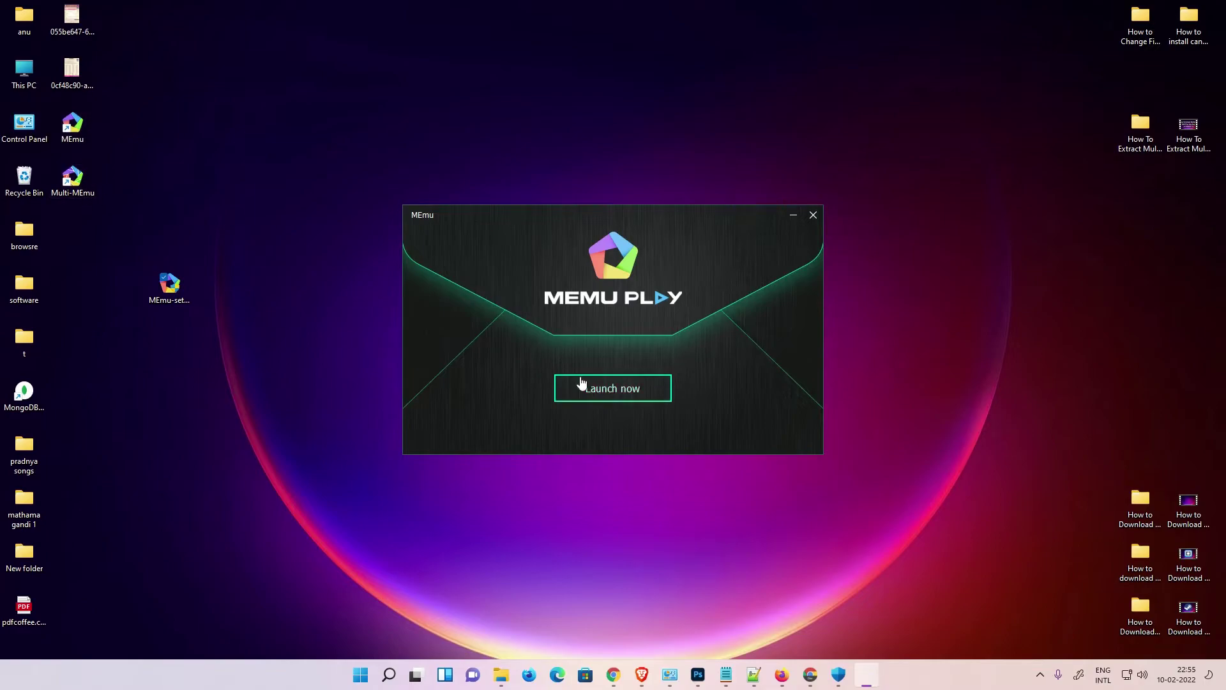
pyautogui.click(610, 395)
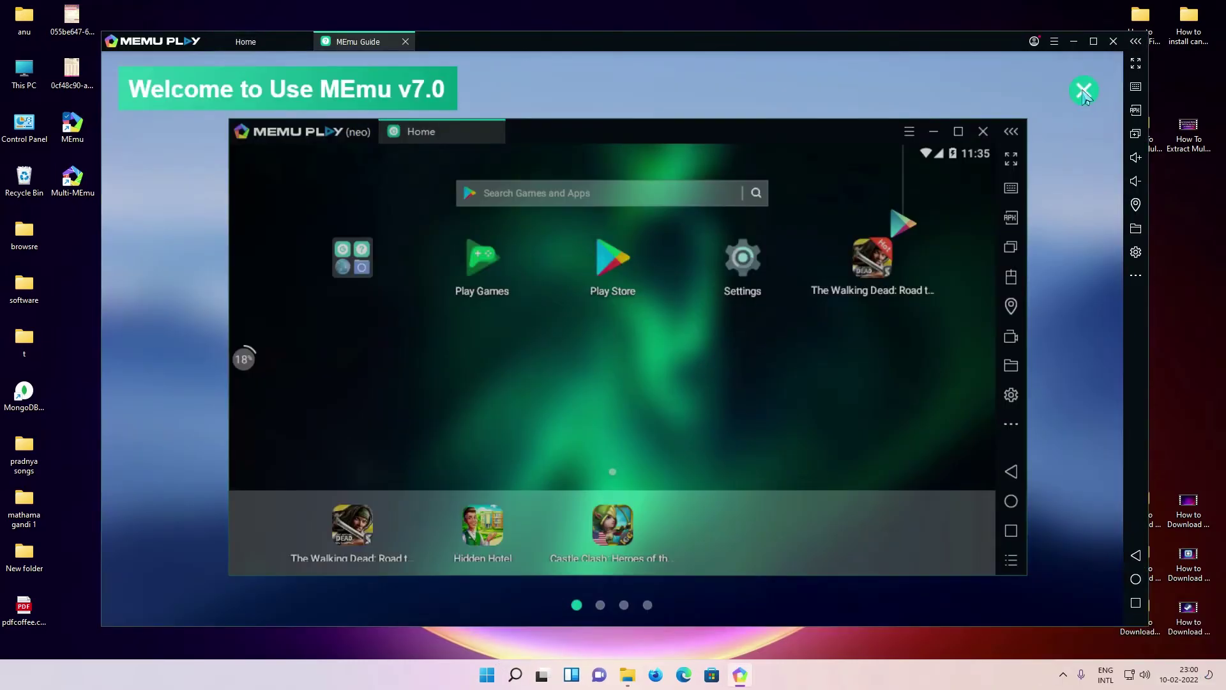
pyautogui.click(1084, 91)
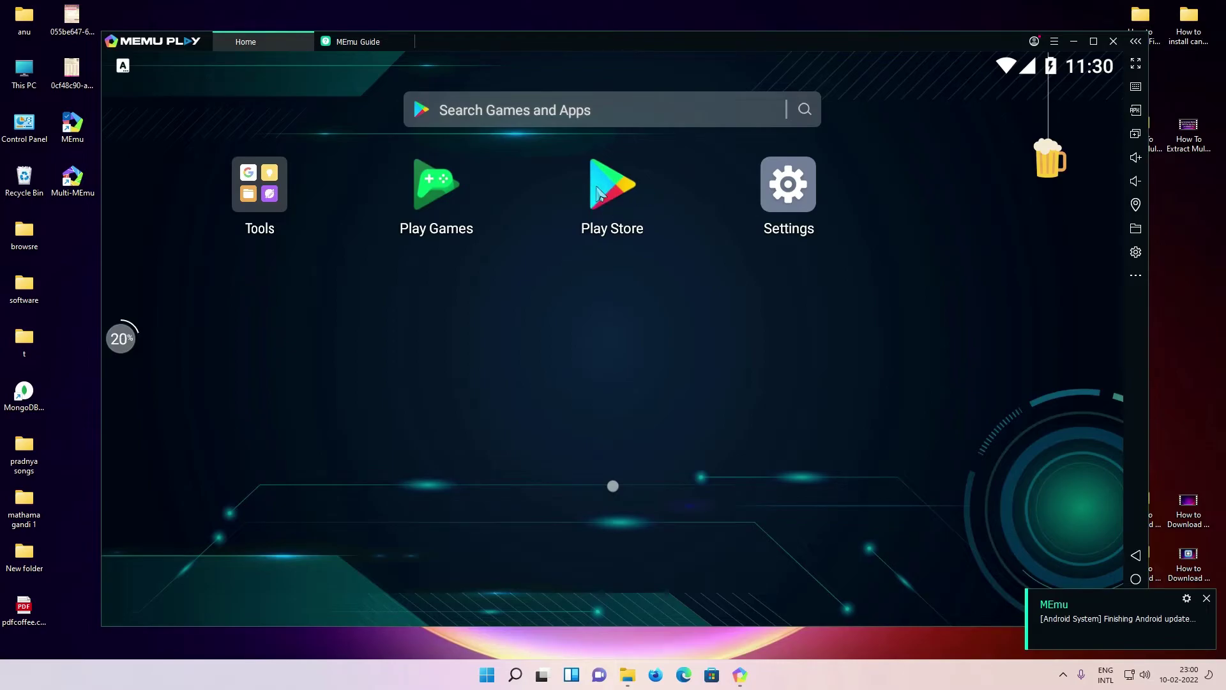
pyautogui.click(598, 193)
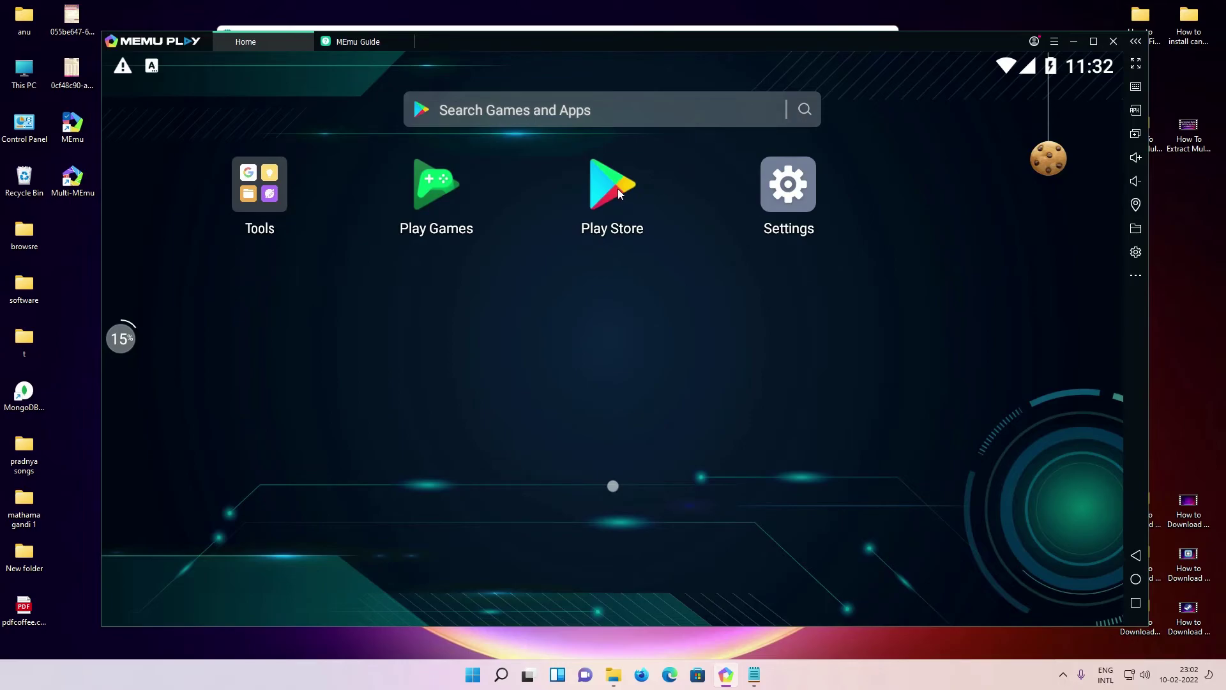
# - Search the Play Store for whatsapp and install WhatsApp Messenger
pyautogui.click(620, 194)
pyautogui.click(409, 116)
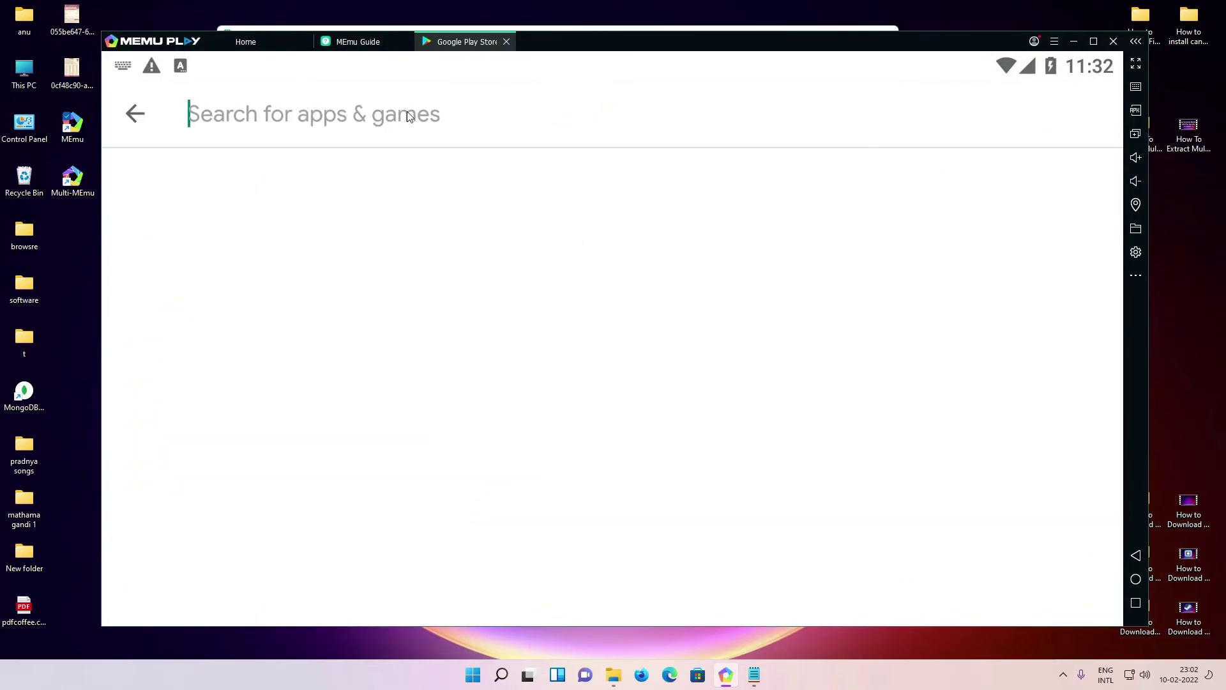
pyautogui.write('what')
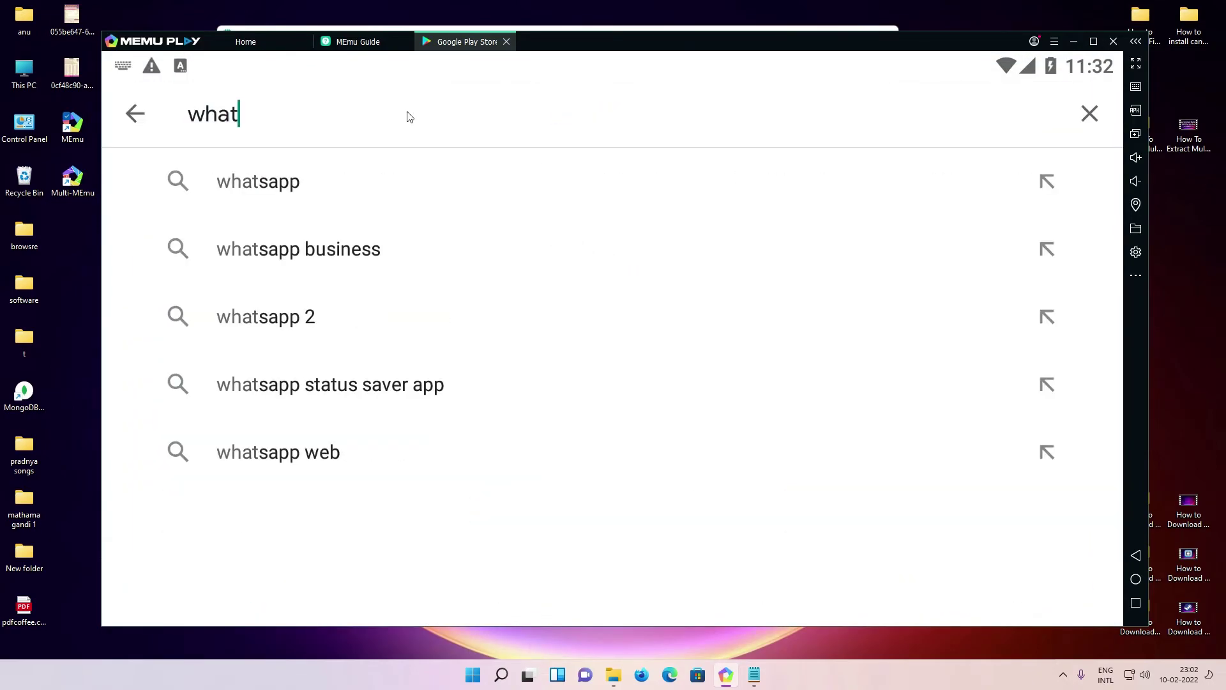
pyautogui.click(304, 167)
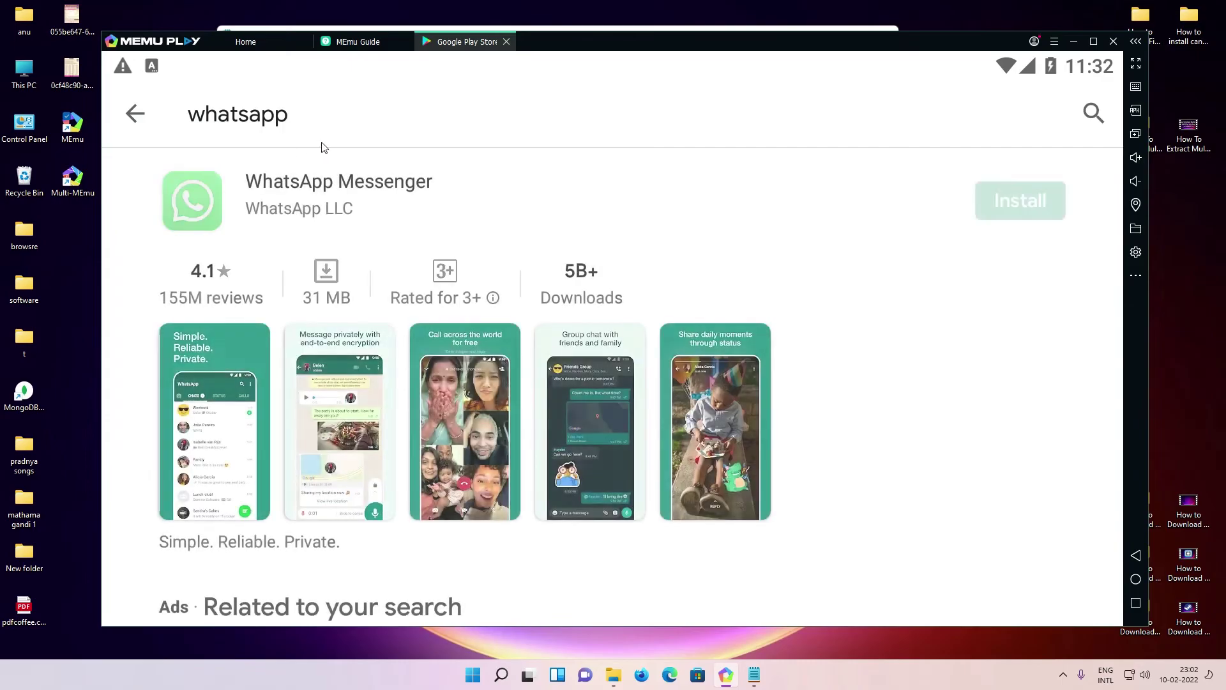
pyautogui.click(1001, 204)
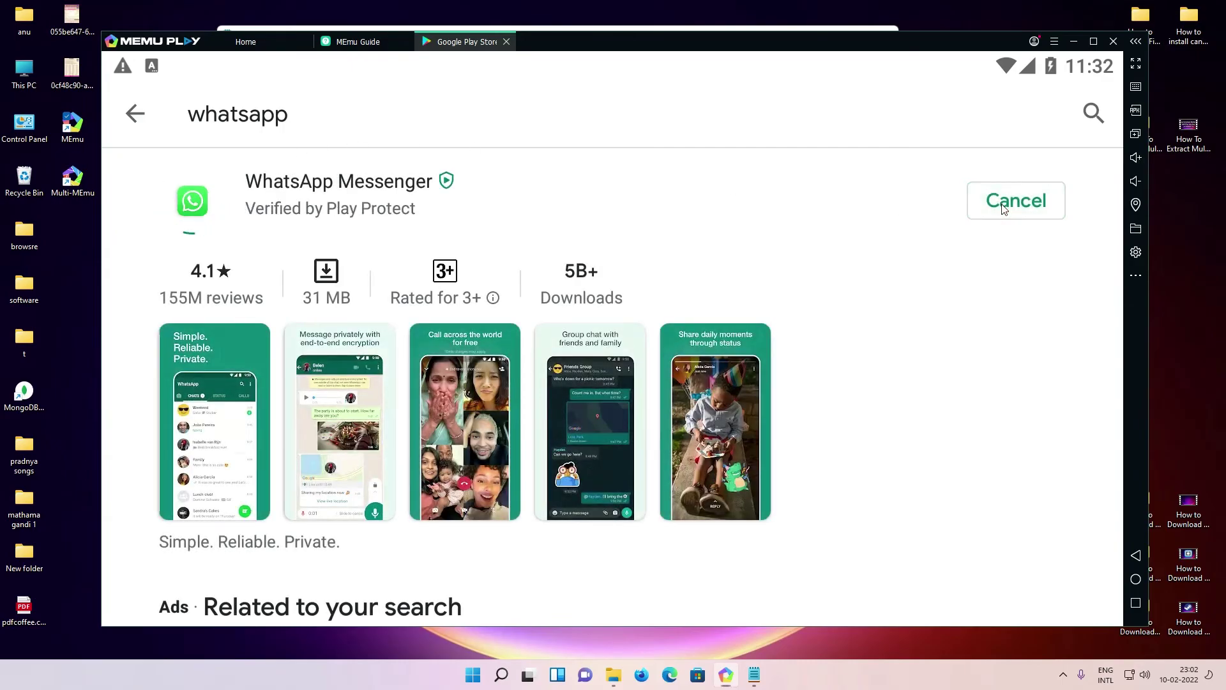